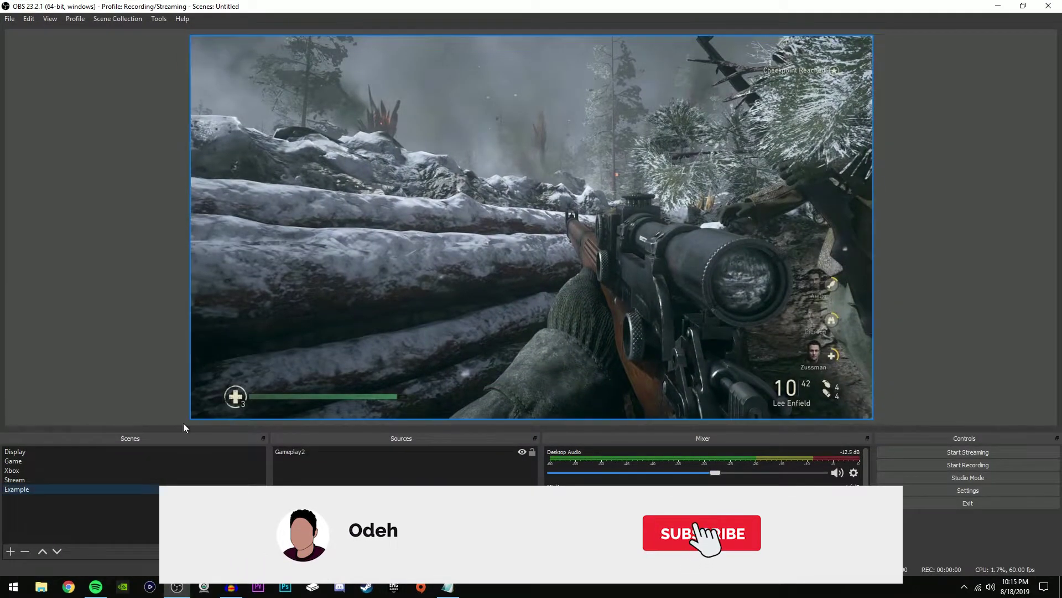
- In the Example scene, open the Filters window for the Gameplay2 source
{"action": "left_click", "coordinate": [35, 491]}
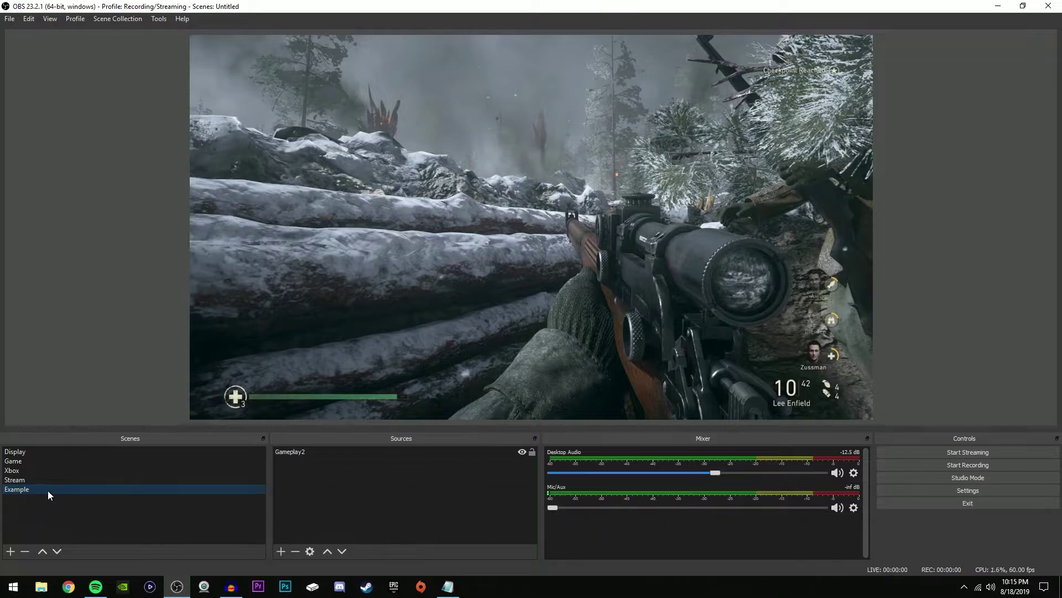
{"action": "left_click", "coordinate": [345, 452]}
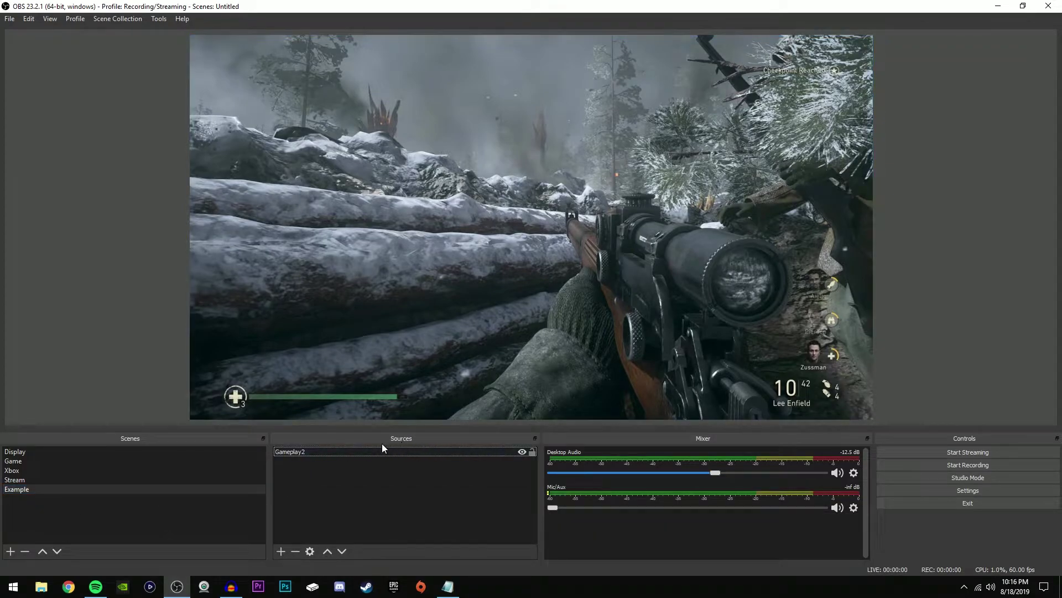
{"action": "right_click", "coordinate": [332, 453]}
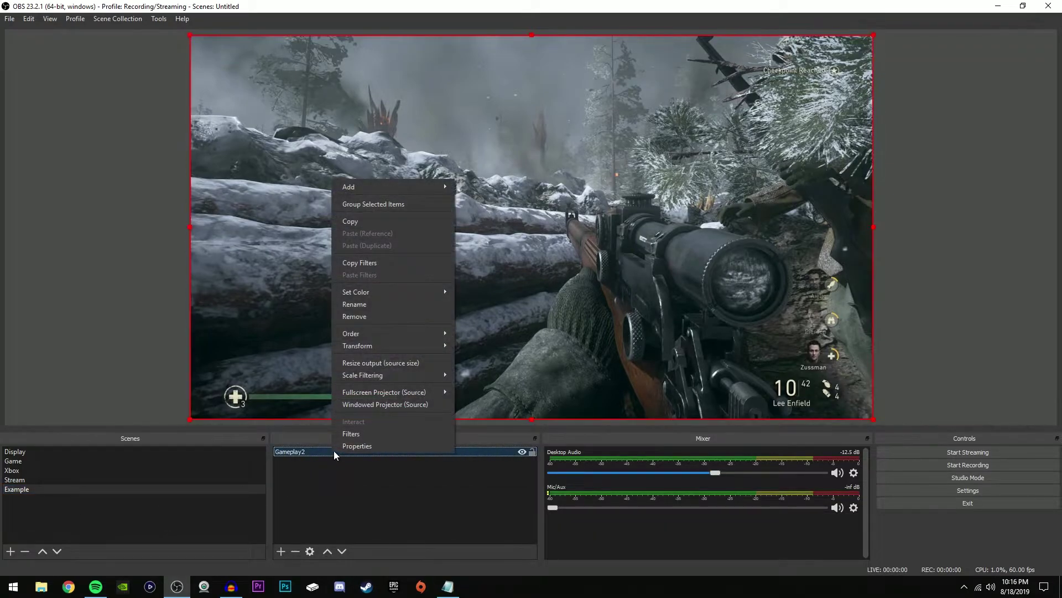
{"action": "left_click", "coordinate": [352, 434]}
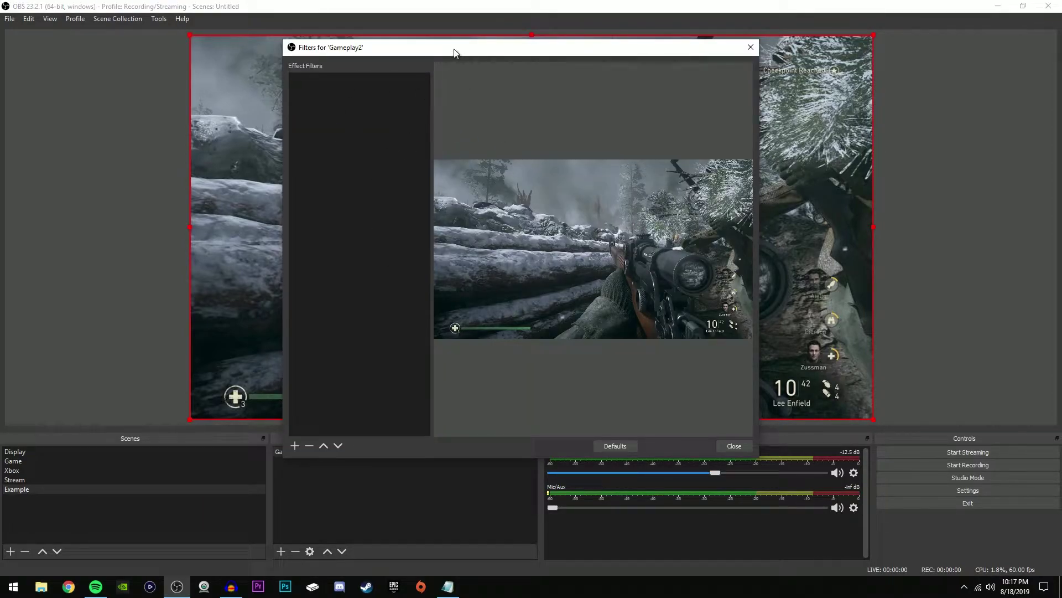
- Add a Color Correction effect filter, keeping its default name
{"action": "left_click_drag", "start_coordinate": [455, 53], "coordinate": [422, 89]}
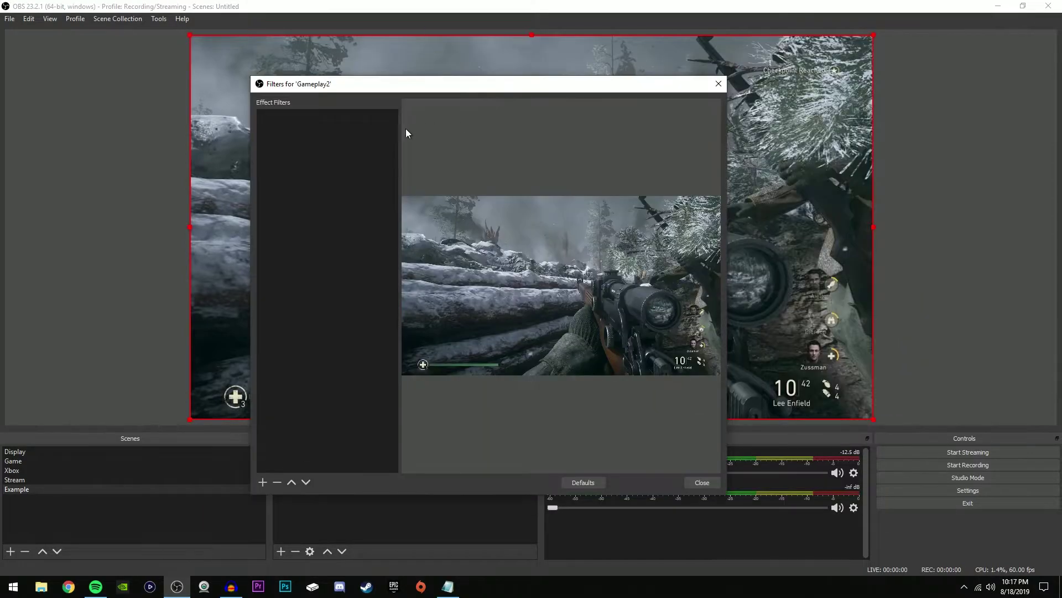
{"action": "left_click", "coordinate": [264, 481]}
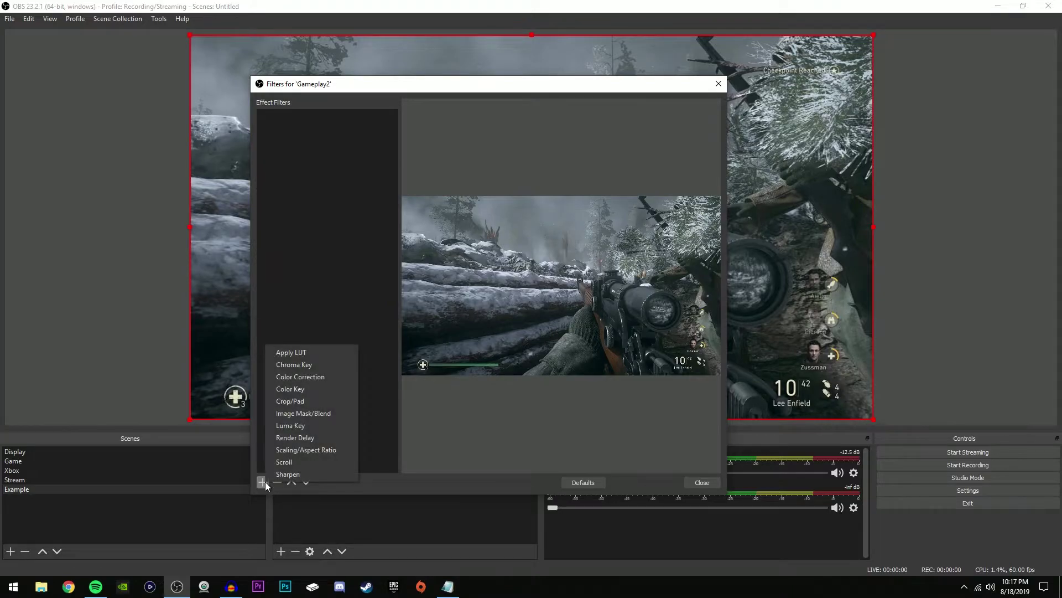
{"action": "left_click", "coordinate": [310, 376]}
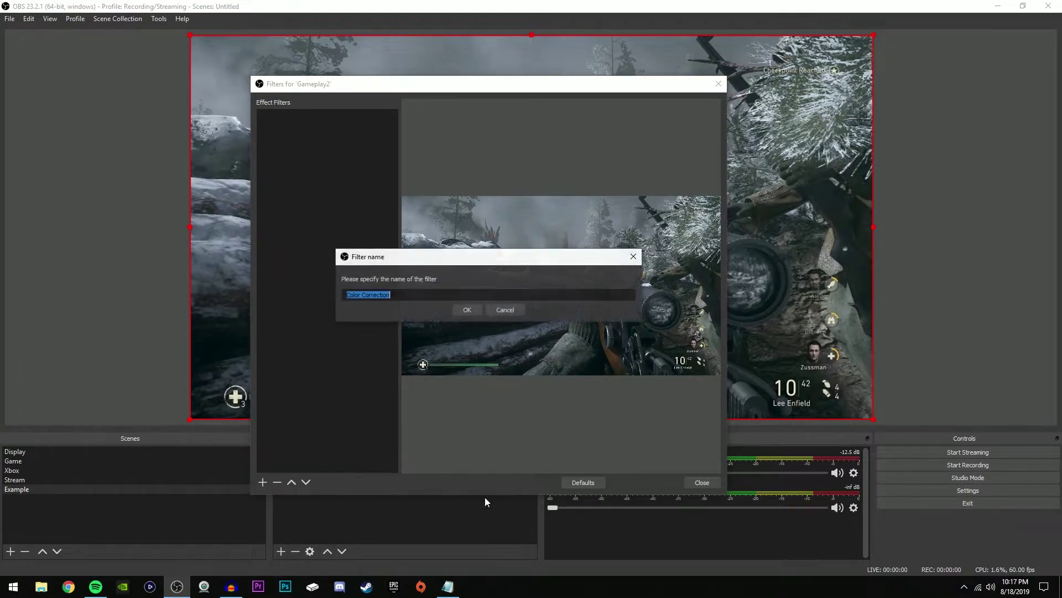
{"action": "key", "text": "Return"}
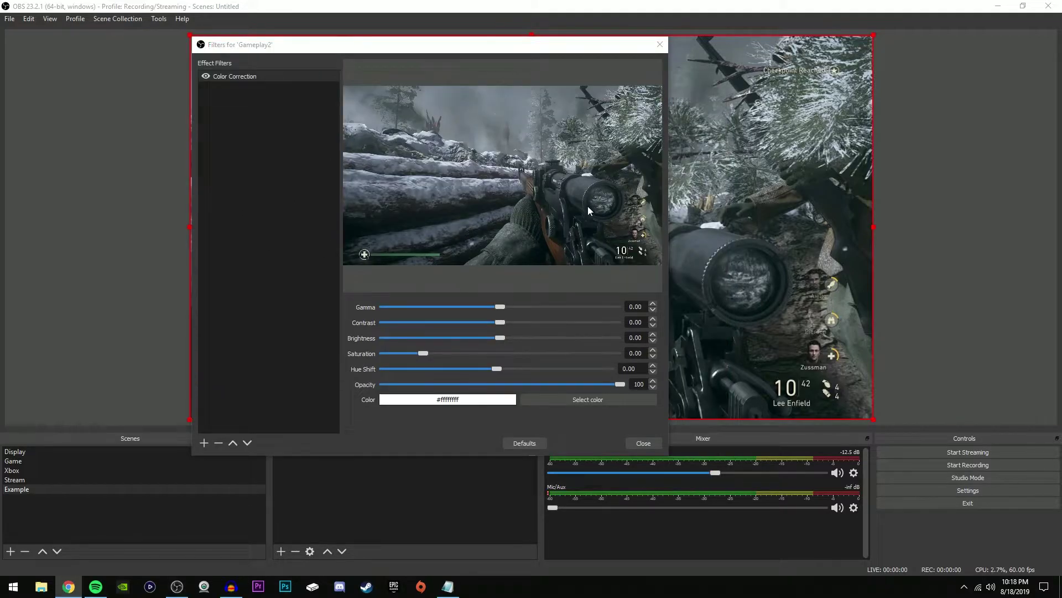
- Set contrast 0.05, brightness -0.02 and saturation 0.10, leaving gamma and hue unchanged
{"action": "left_click_drag", "start_coordinate": [284, 43], "coordinate": [286, 45]}
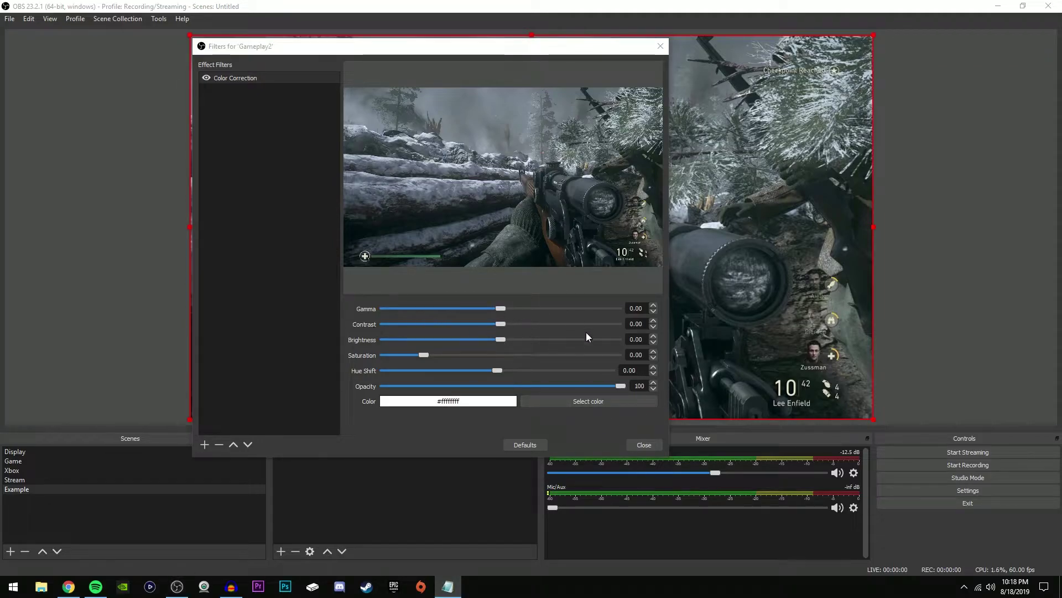
{"action": "left_click", "coordinate": [640, 324]}
{"action": "type", "text": "5"}
{"action": "key", "text": "ctrl+a"}
{"action": "type", "text": "-"}
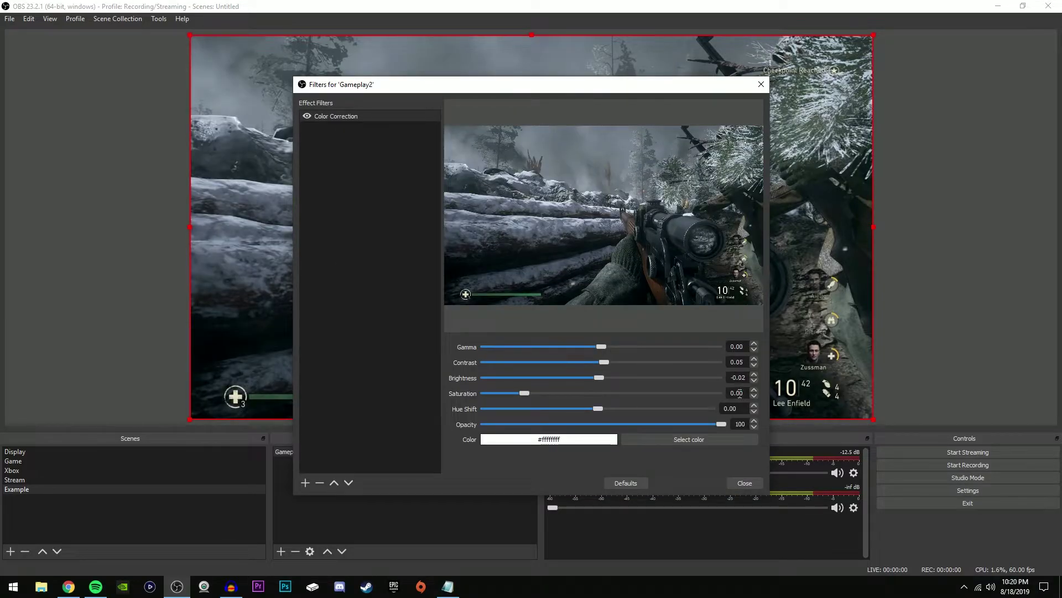
{"action": "type", "text": "0.1"}
{"action": "left_click", "coordinate": [363, 345]}
- Add a default-named Sharpen filter with sharpness 0.10, then close the filters window
{"action": "left_click", "coordinate": [307, 482]}
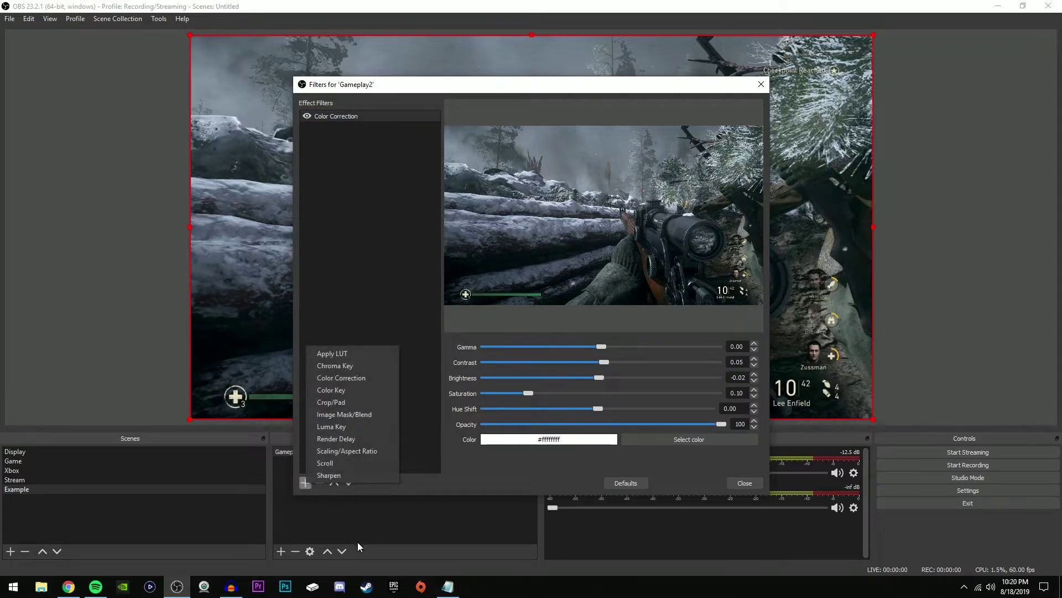
{"action": "left_click", "coordinate": [333, 477]}
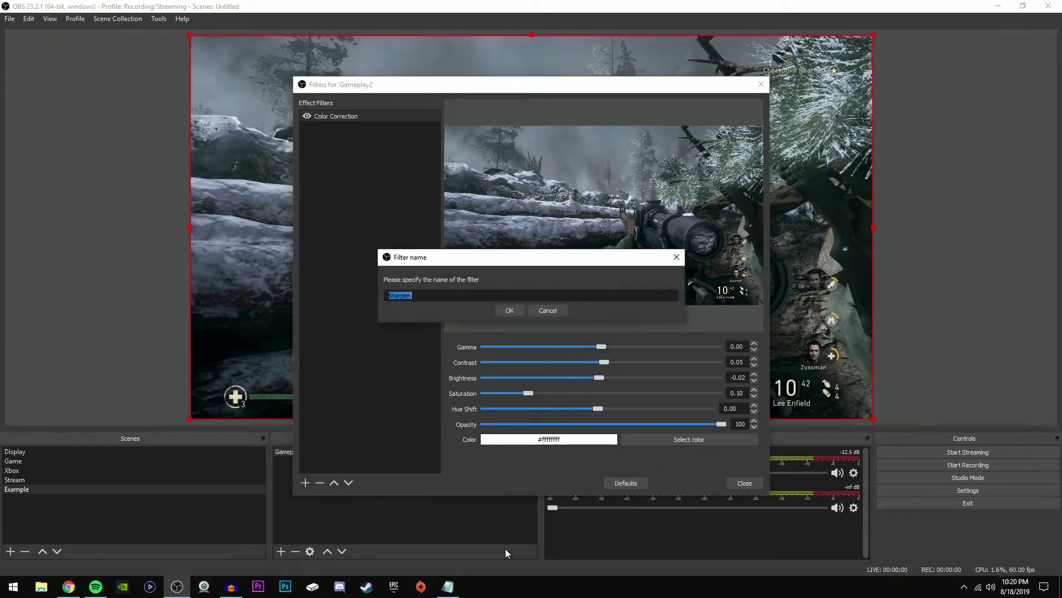
{"action": "left_click", "coordinate": [510, 311]}
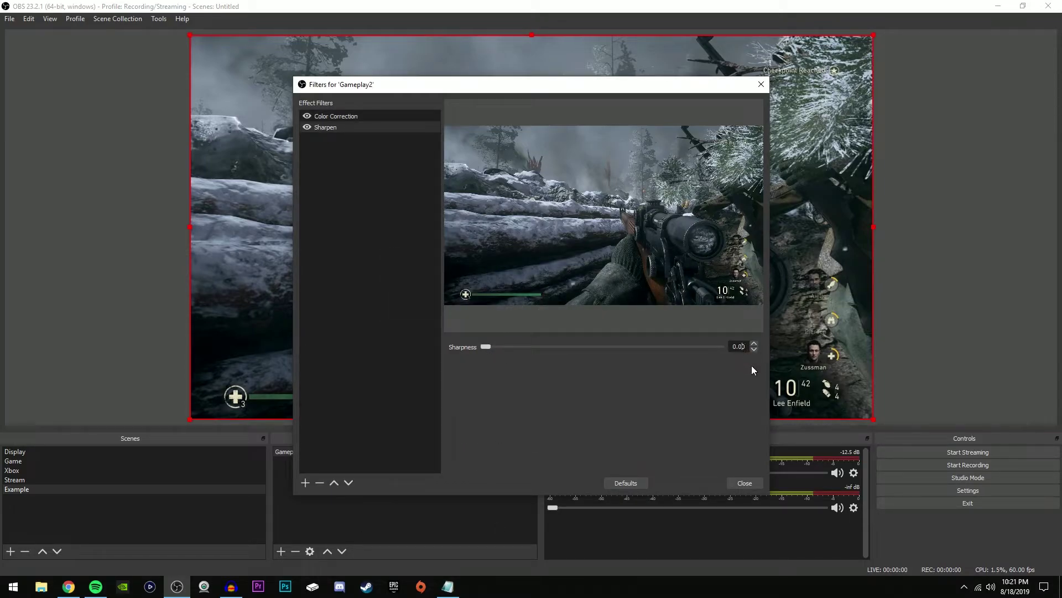
{"action": "type", "text": "0.1"}
{"action": "left_click", "coordinate": [744, 483]}
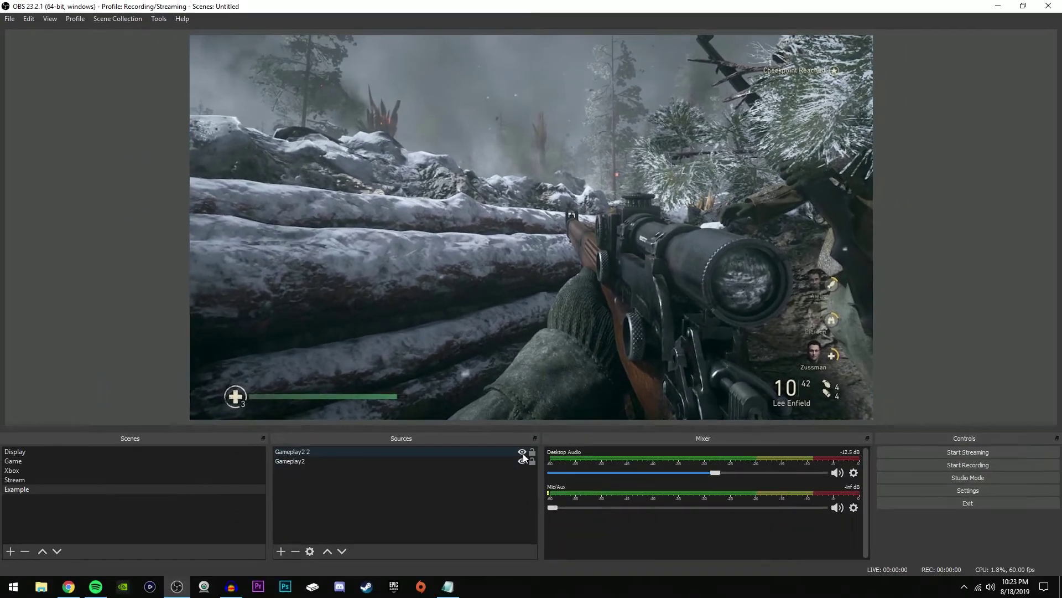
- Toggle off the Gameplay2 2 eye icon to hide it from the preview
{"action": "left_click", "coordinate": [523, 452]}
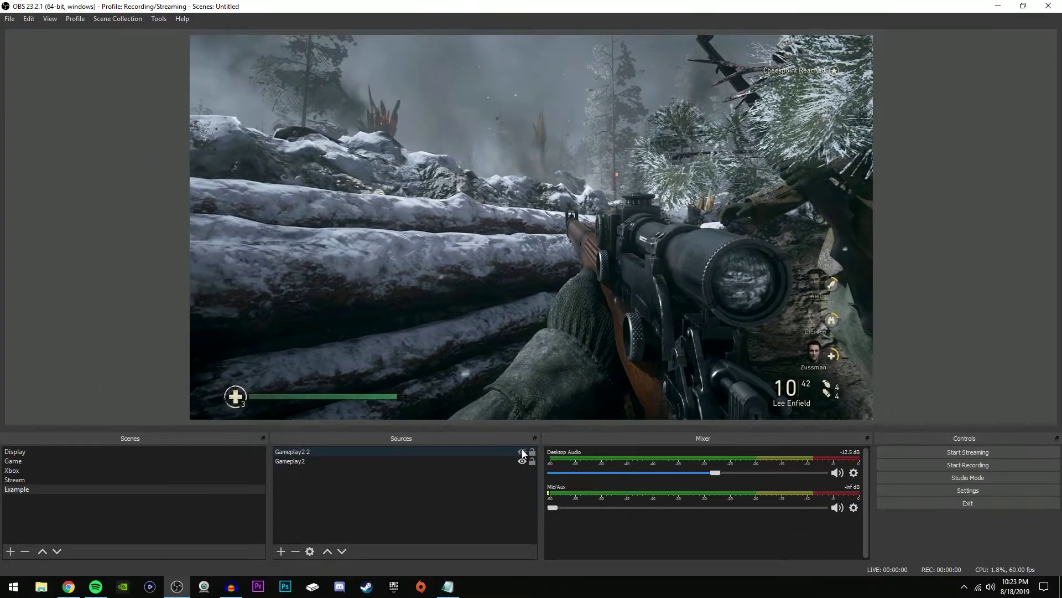